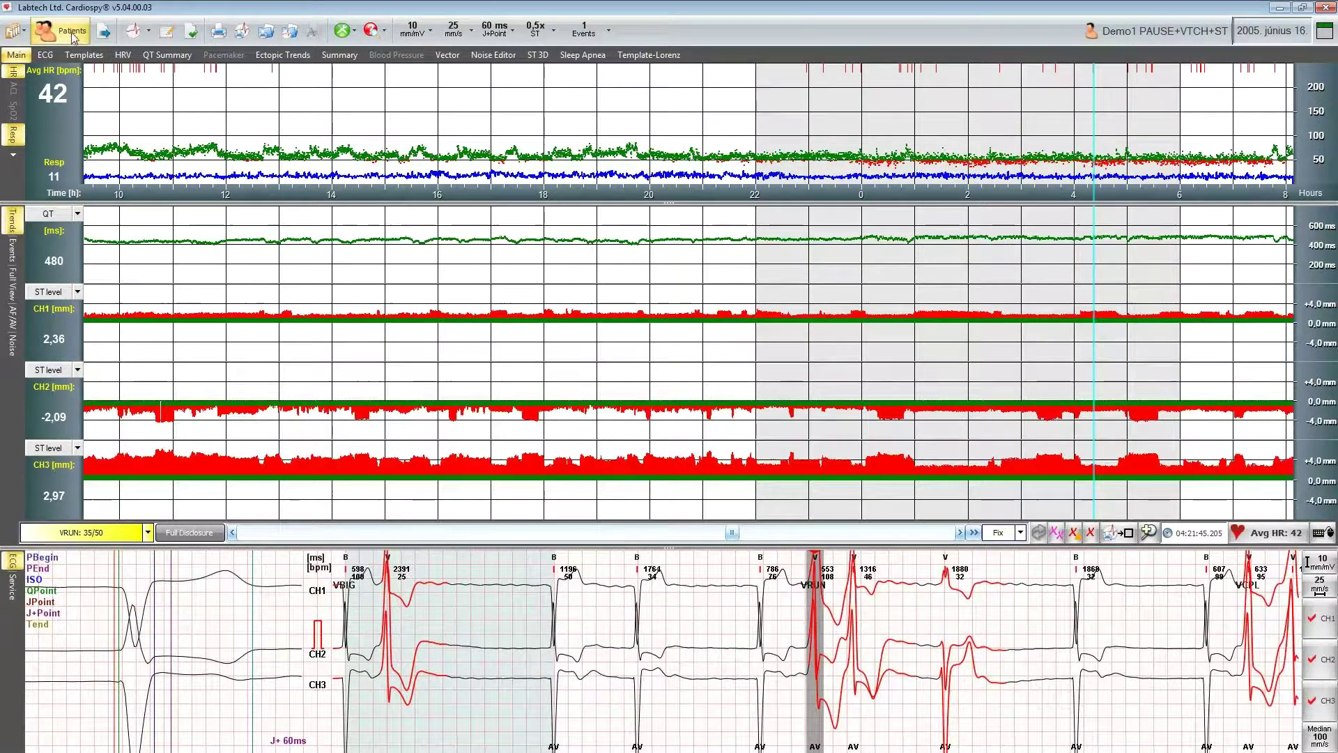
- Glance at the Database menu, then leave Demo1's Holter recording for the patient list
left_click(14, 34)
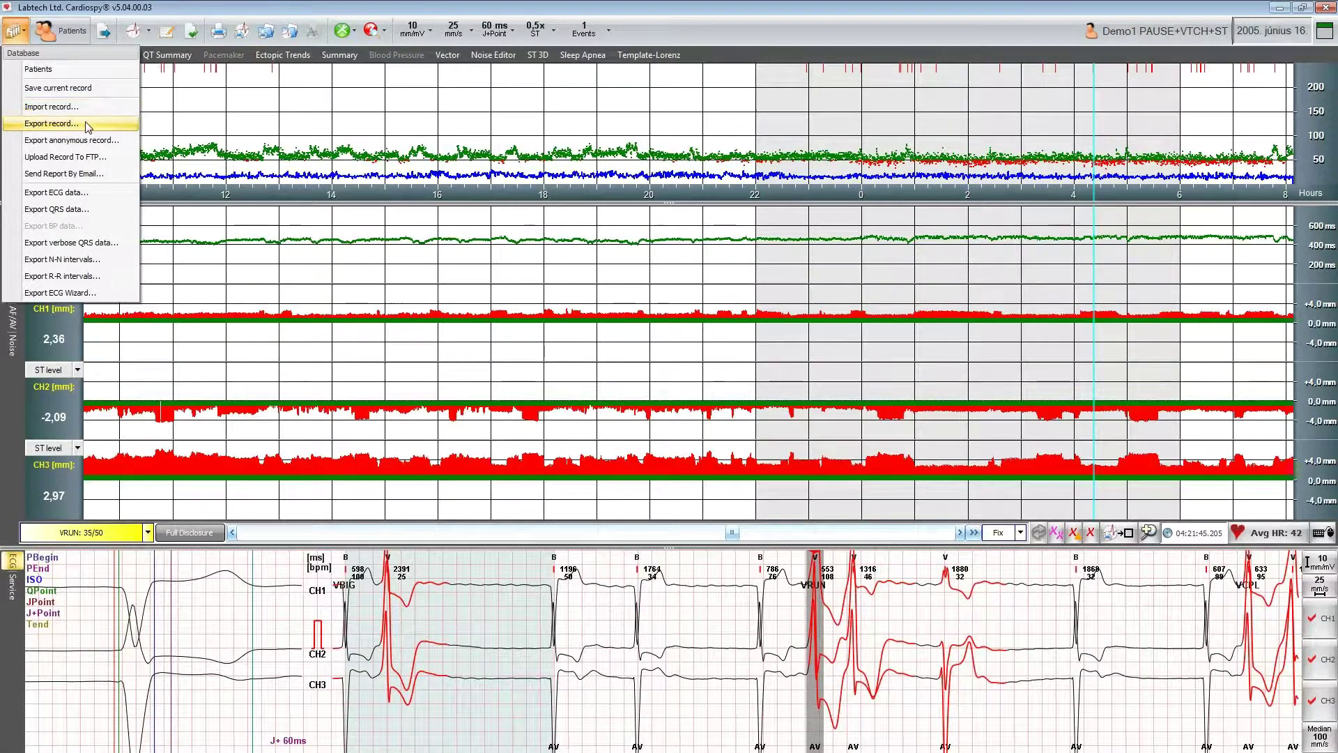
left_click(120, 16)
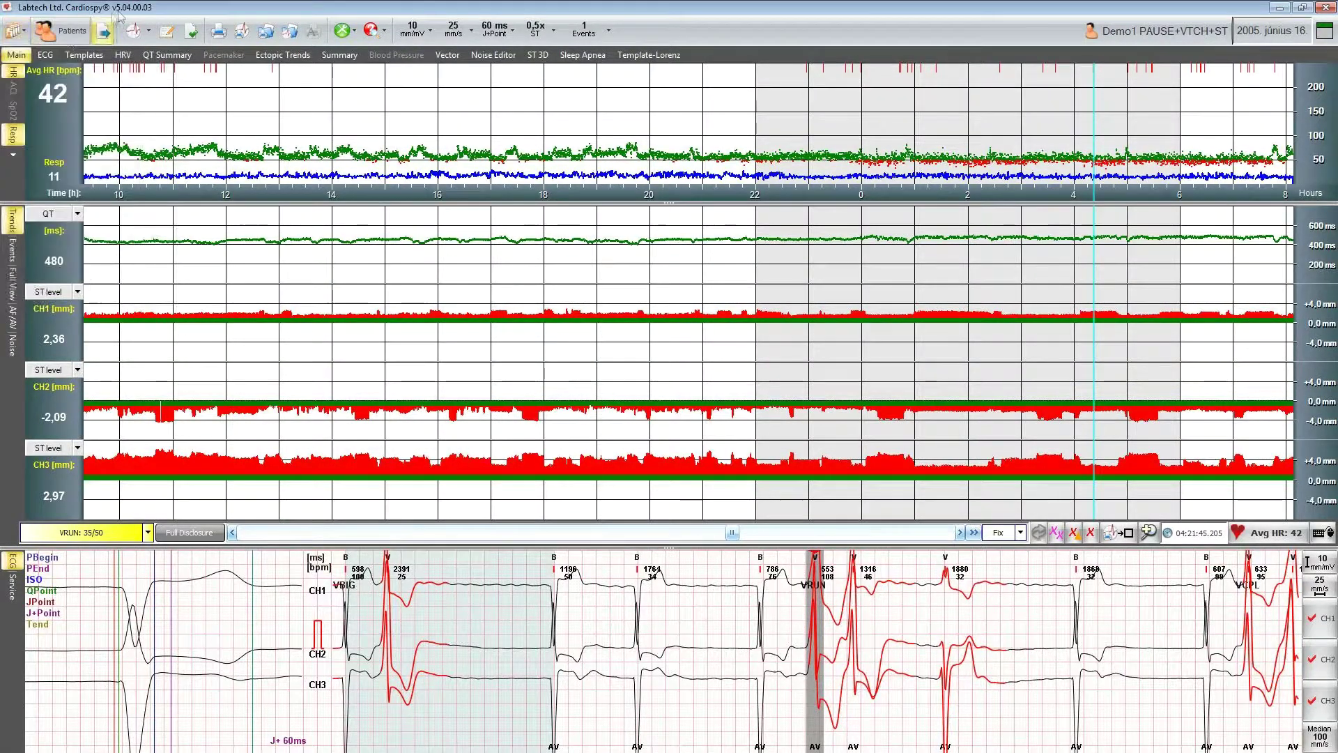
left_click(74, 39)
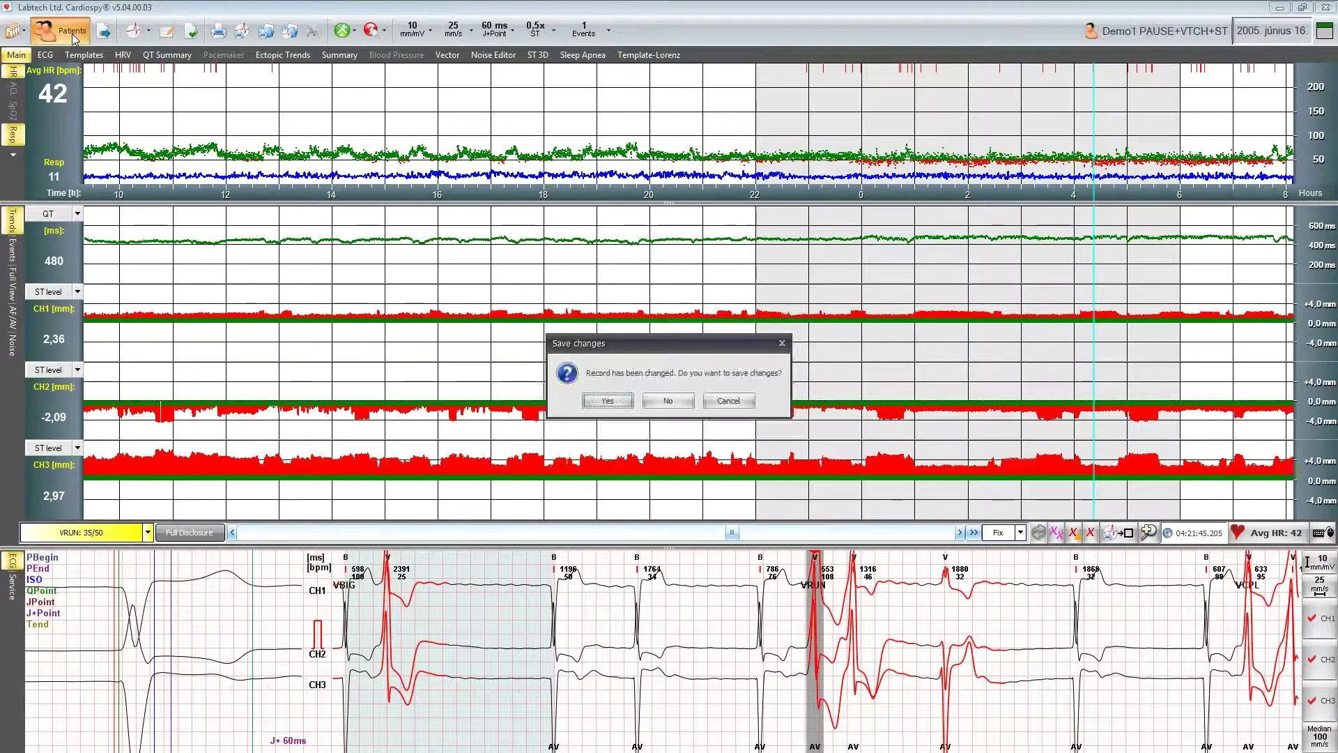
- Answer the save prompt, then browse the Upload and Import options for Demo1's record
left_click(667, 402)
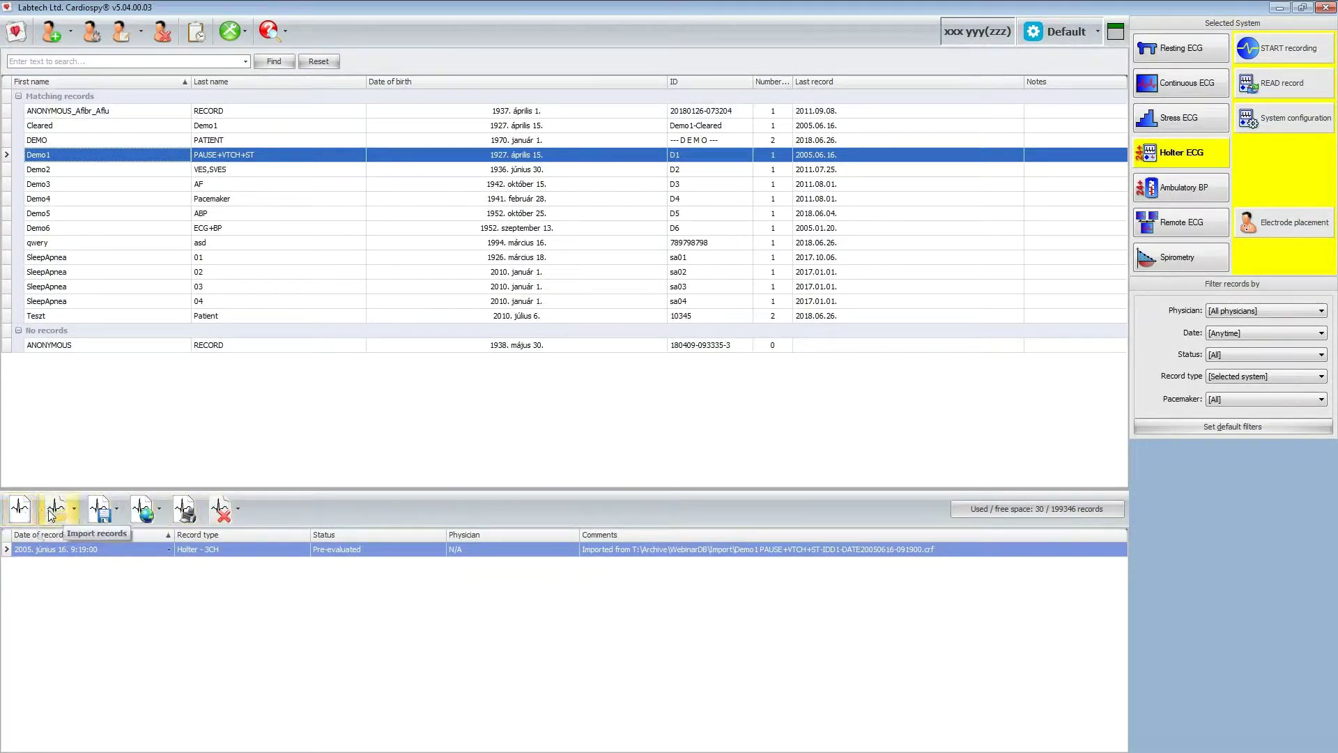
left_click(145, 515)
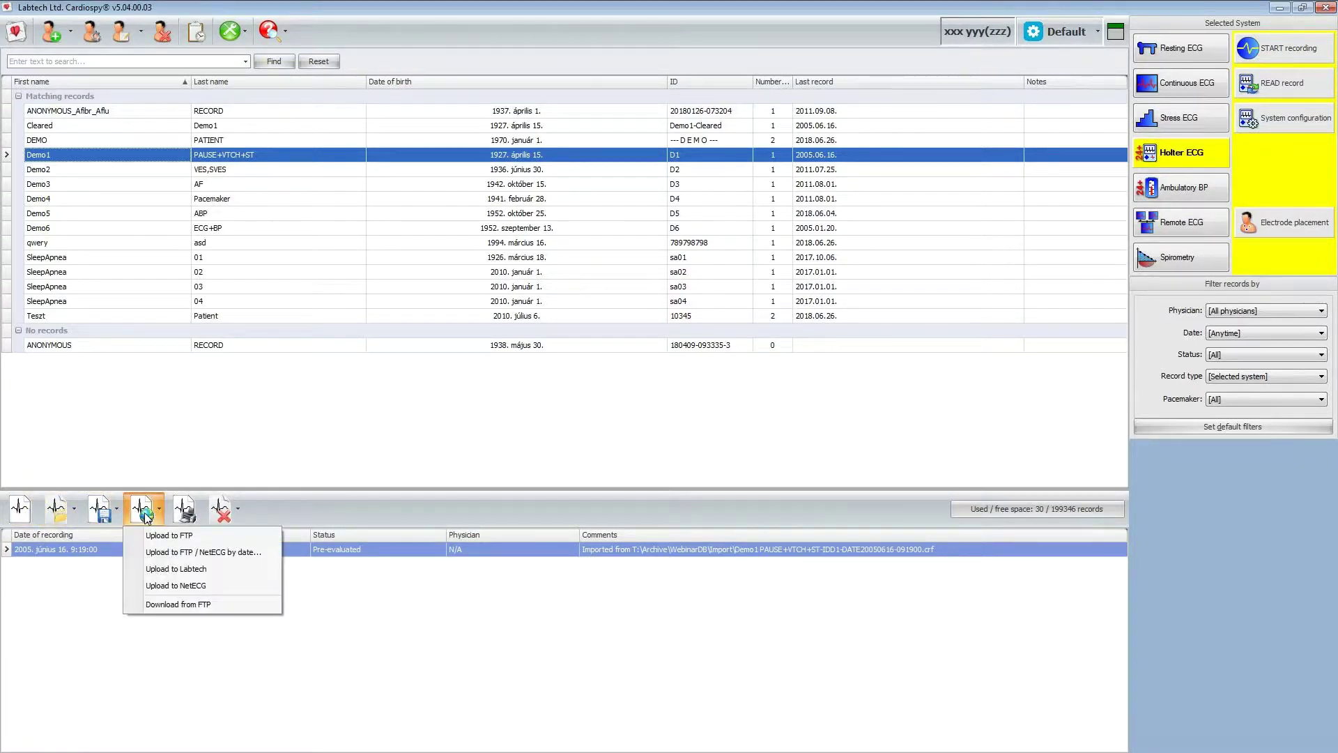
left_click(145, 513)
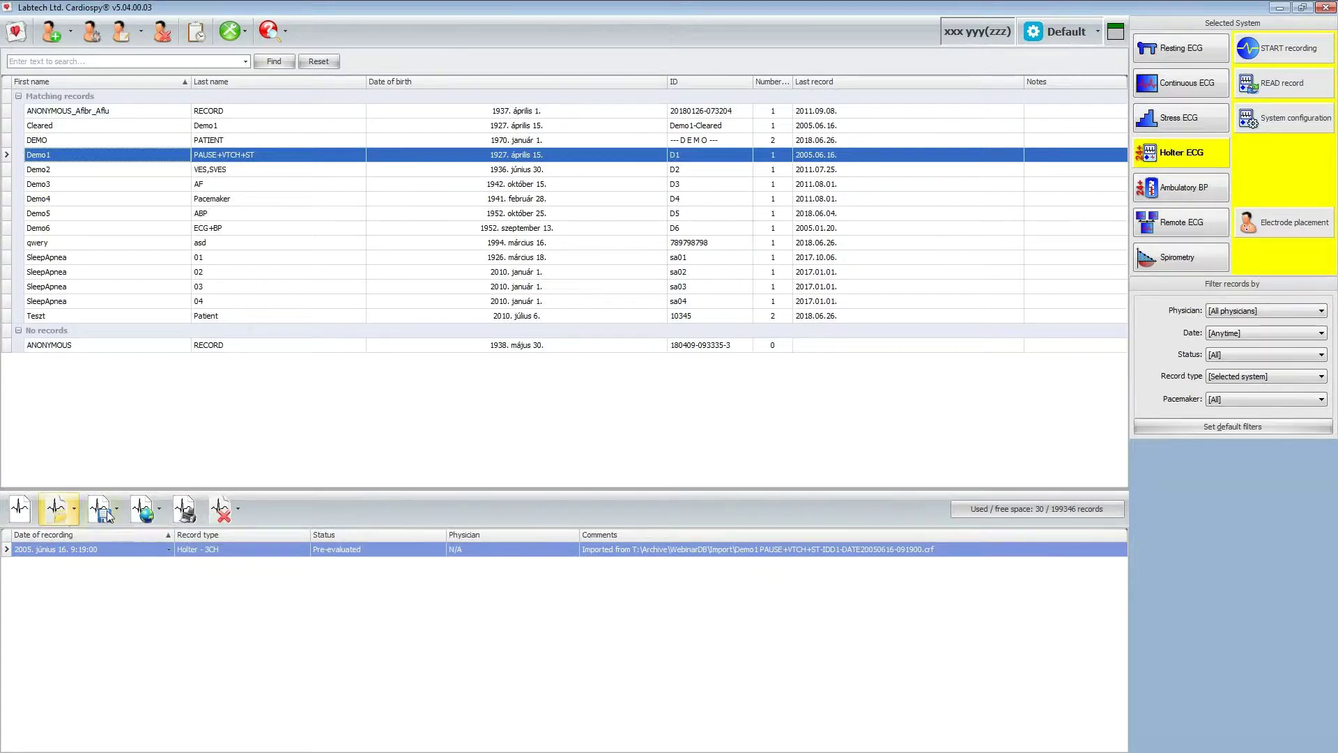
left_click(61, 516)
- Choose Import records... from the Import options list
left_click(69, 512)
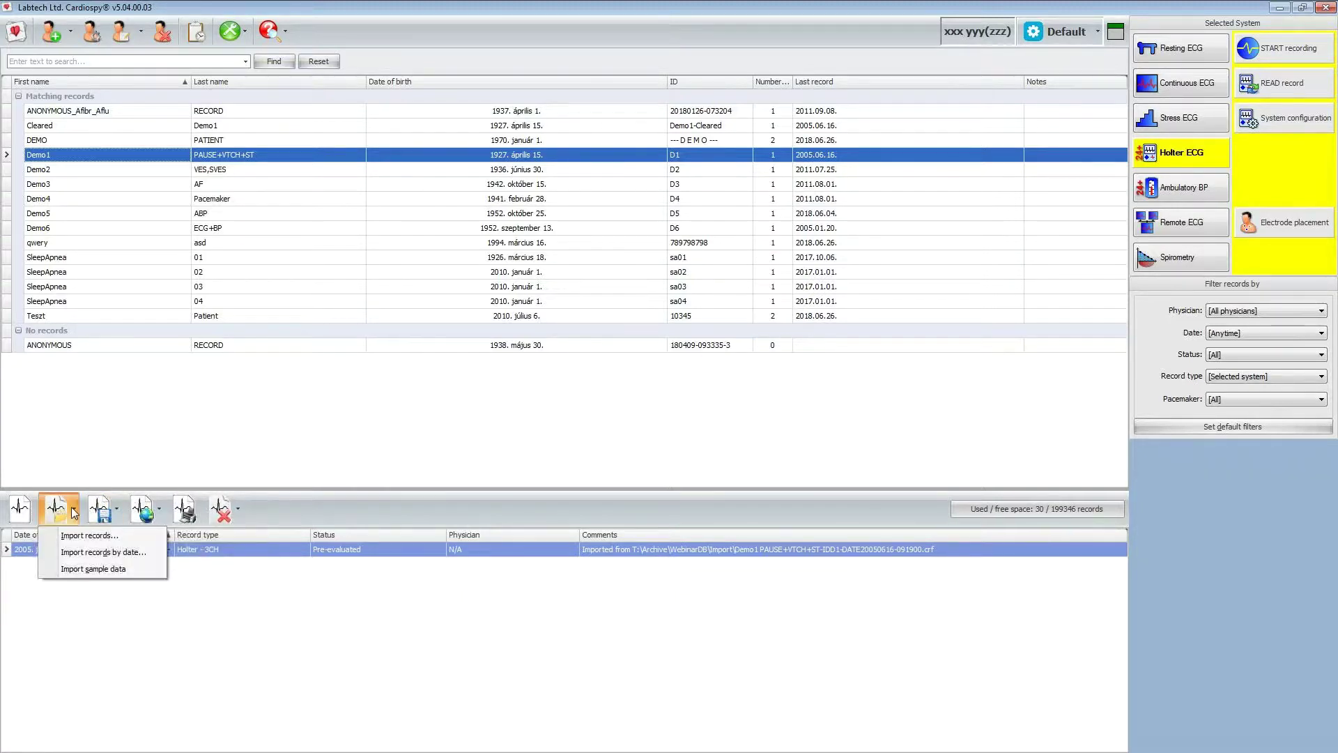
left_click(84, 536)
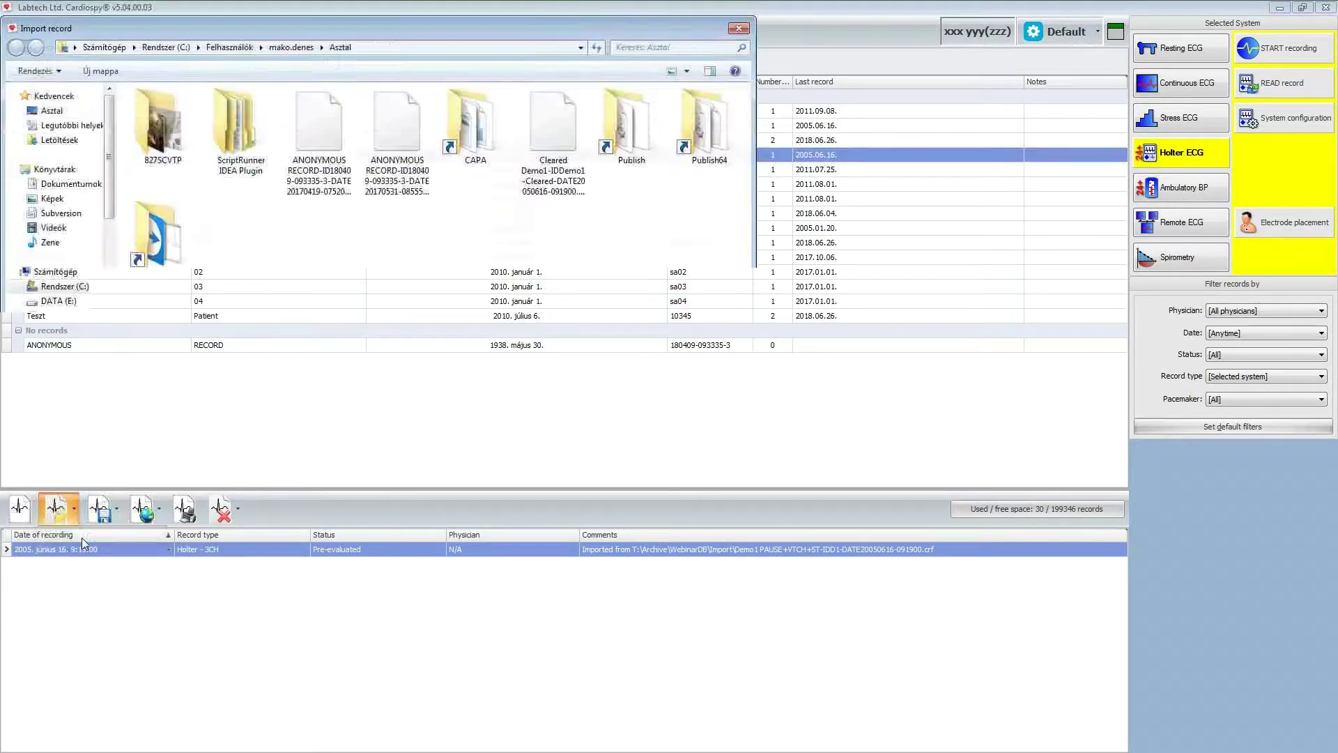
- Select the anonymous and Cleared Demo1 .crf files, cancel the import, and show the Export options
left_click(327, 120)
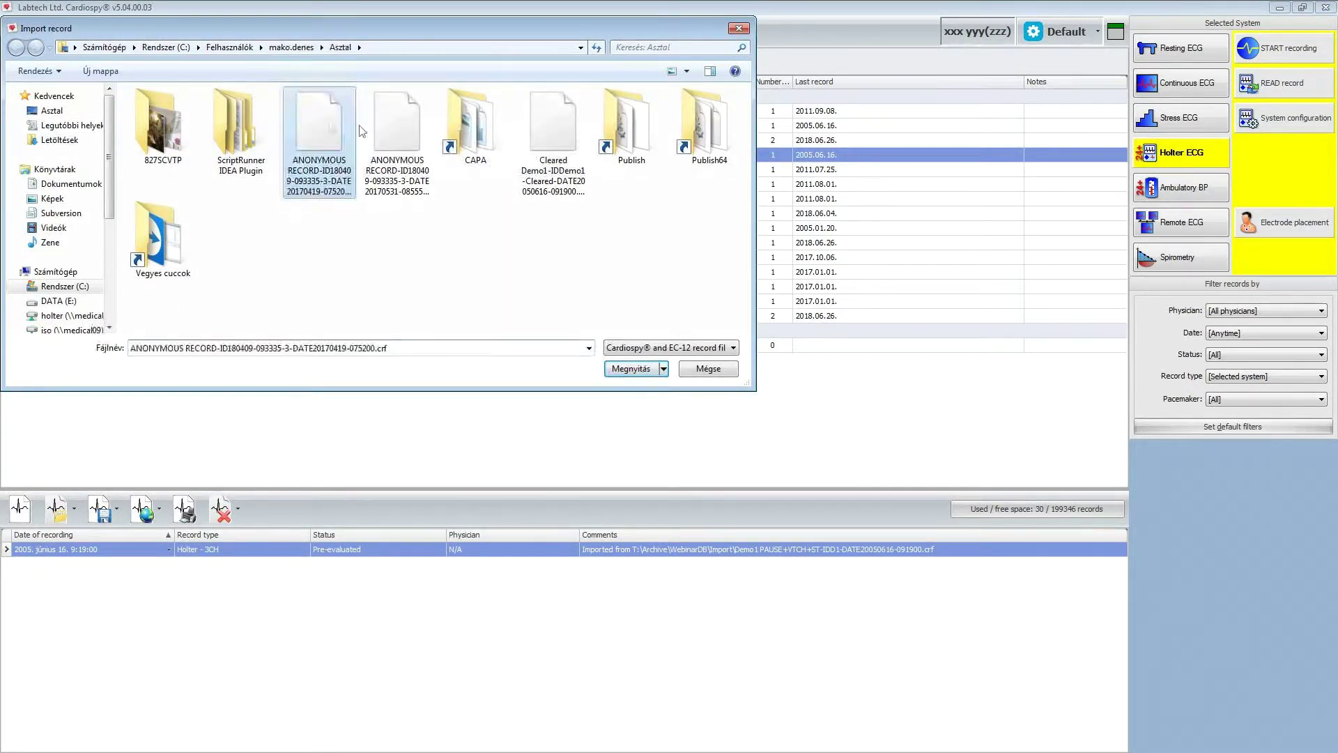
left_click(405, 133, "ctrl")
left_click(555, 134, "ctrl")
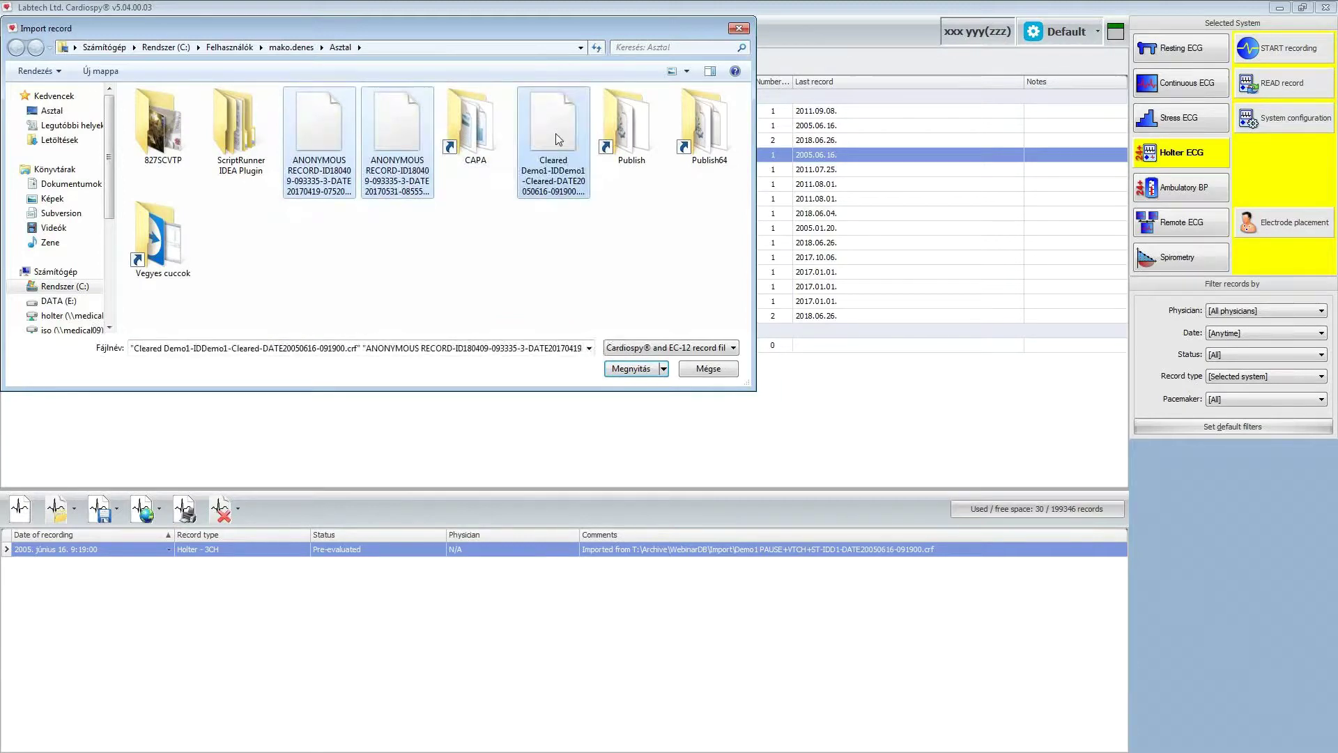
left_click(324, 128)
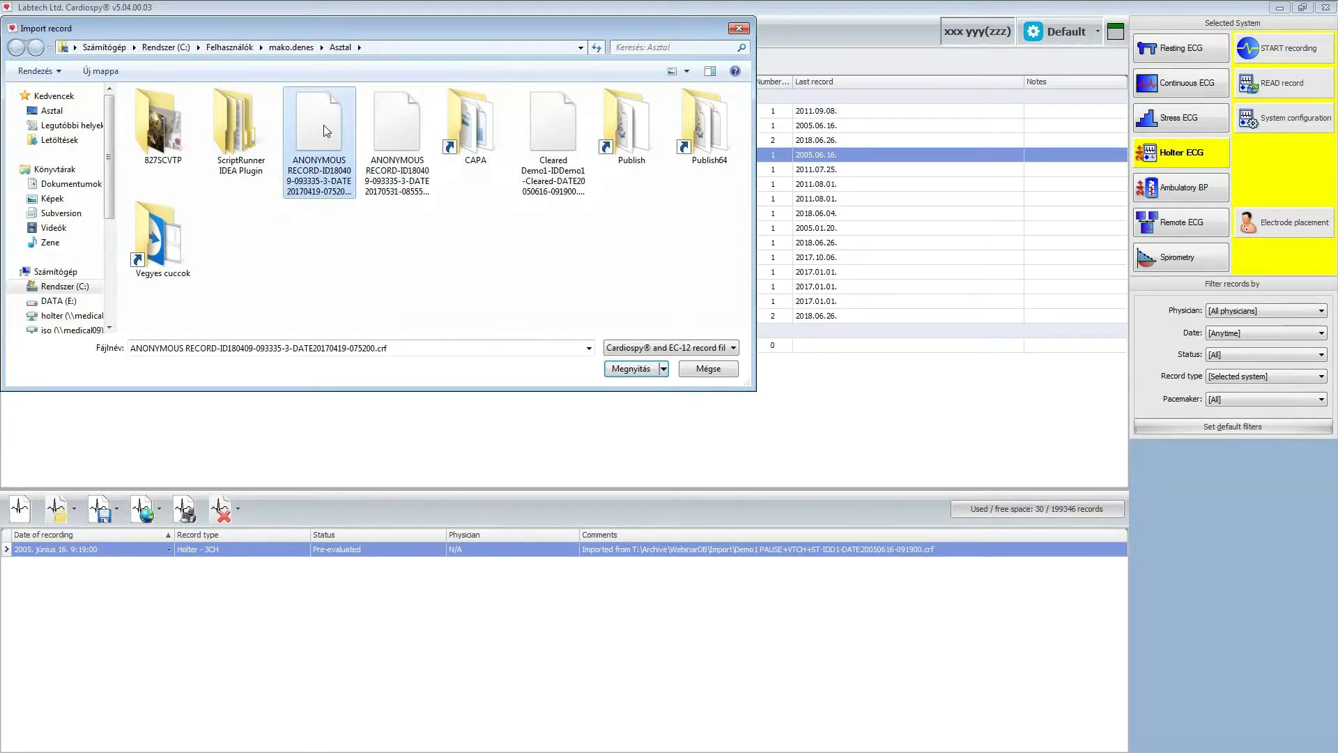
left_click(710, 370)
left_click(113, 510)
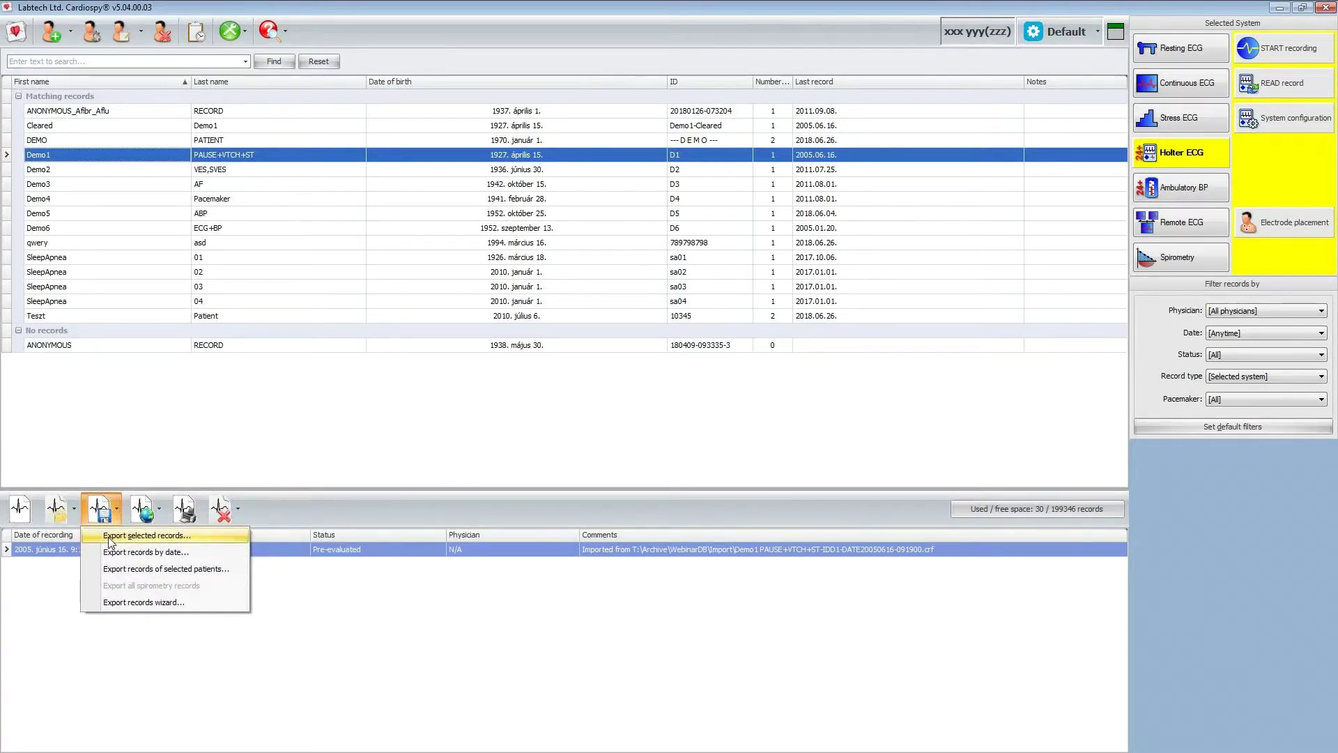
- Dismiss the export options and select both Holter recordings of patient DEMO
left_click(175, 632)
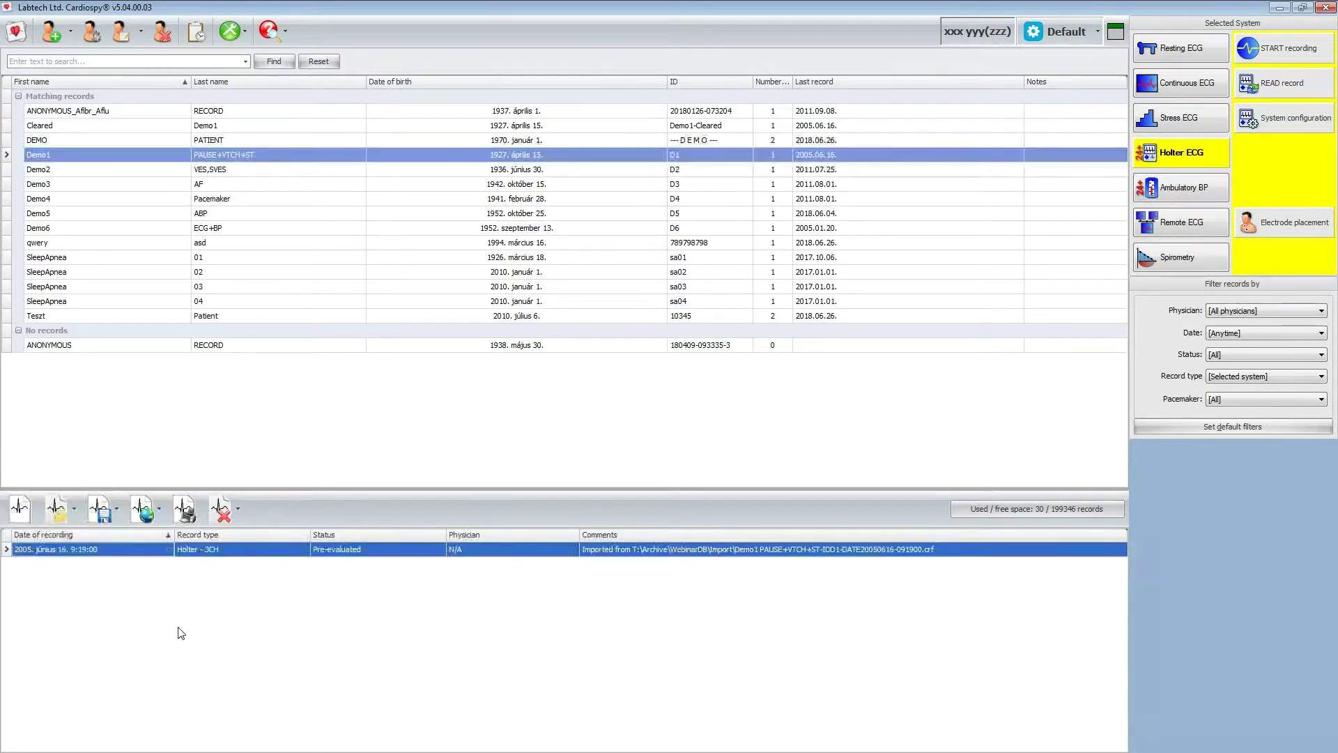
left_click(70, 137)
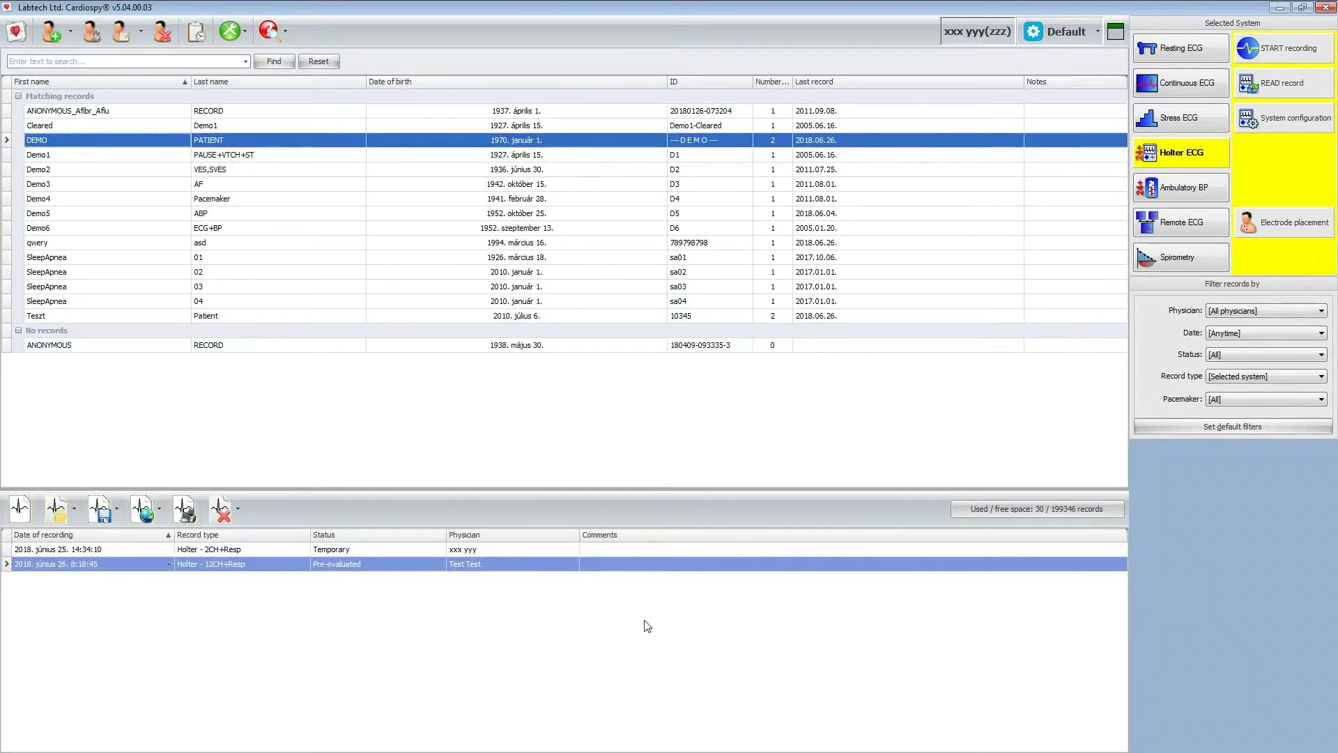
left_click_drag(123, 550, 115, 569)
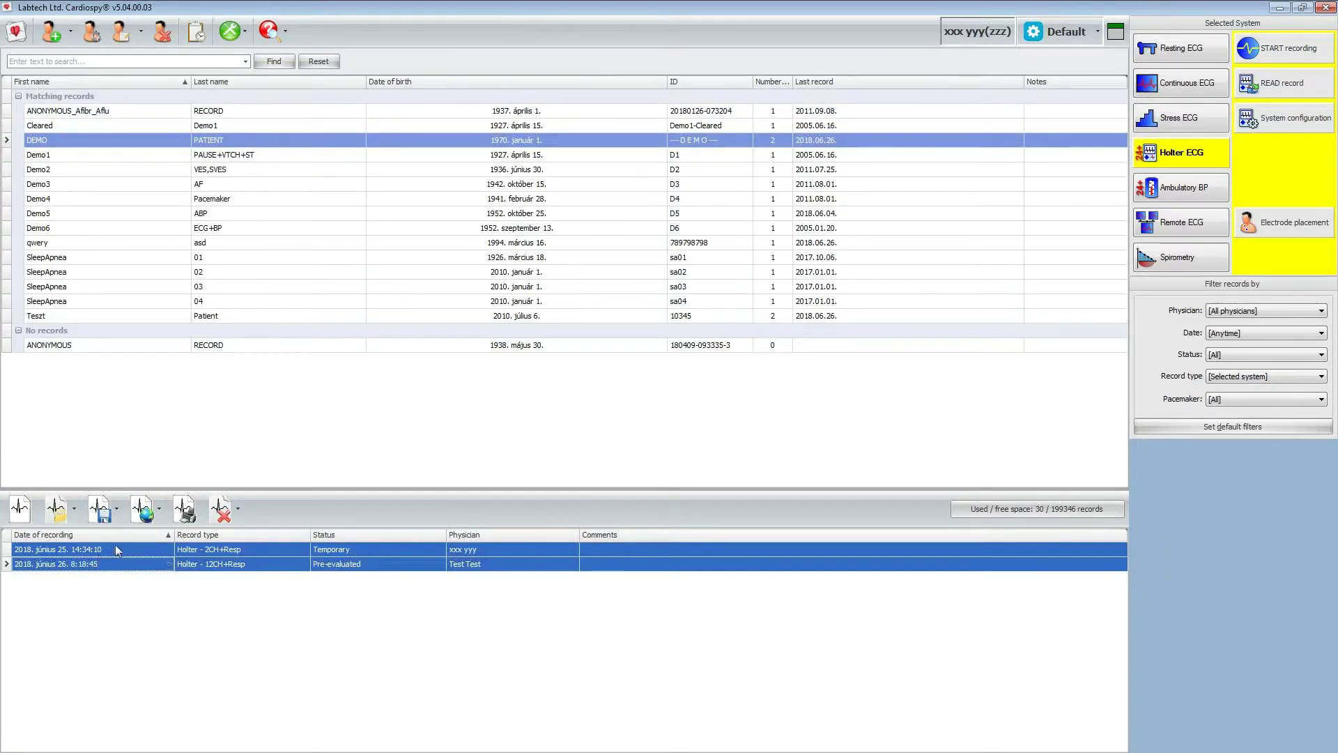
- Browse the Export and Upload option lists, ending with the Export options shown
left_click(103, 513)
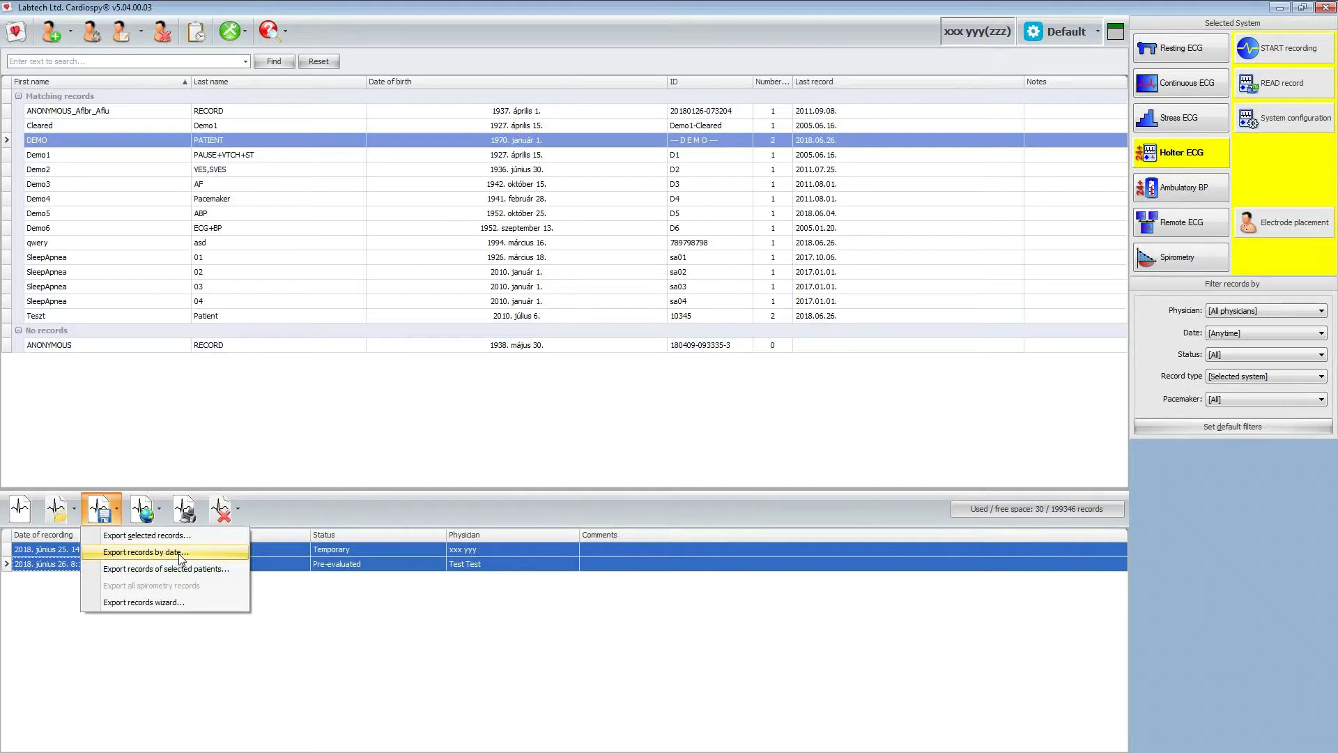
key("Right")
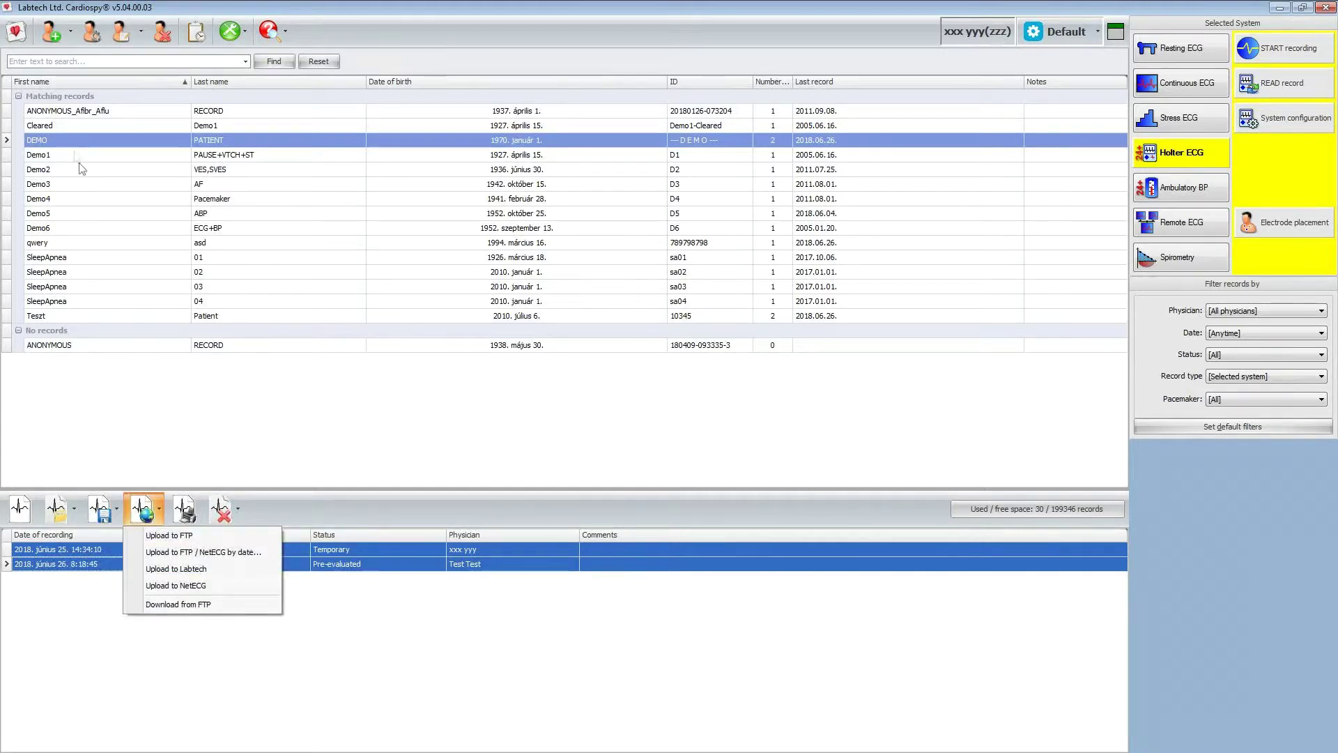
key("Right")
left_click(100, 500)
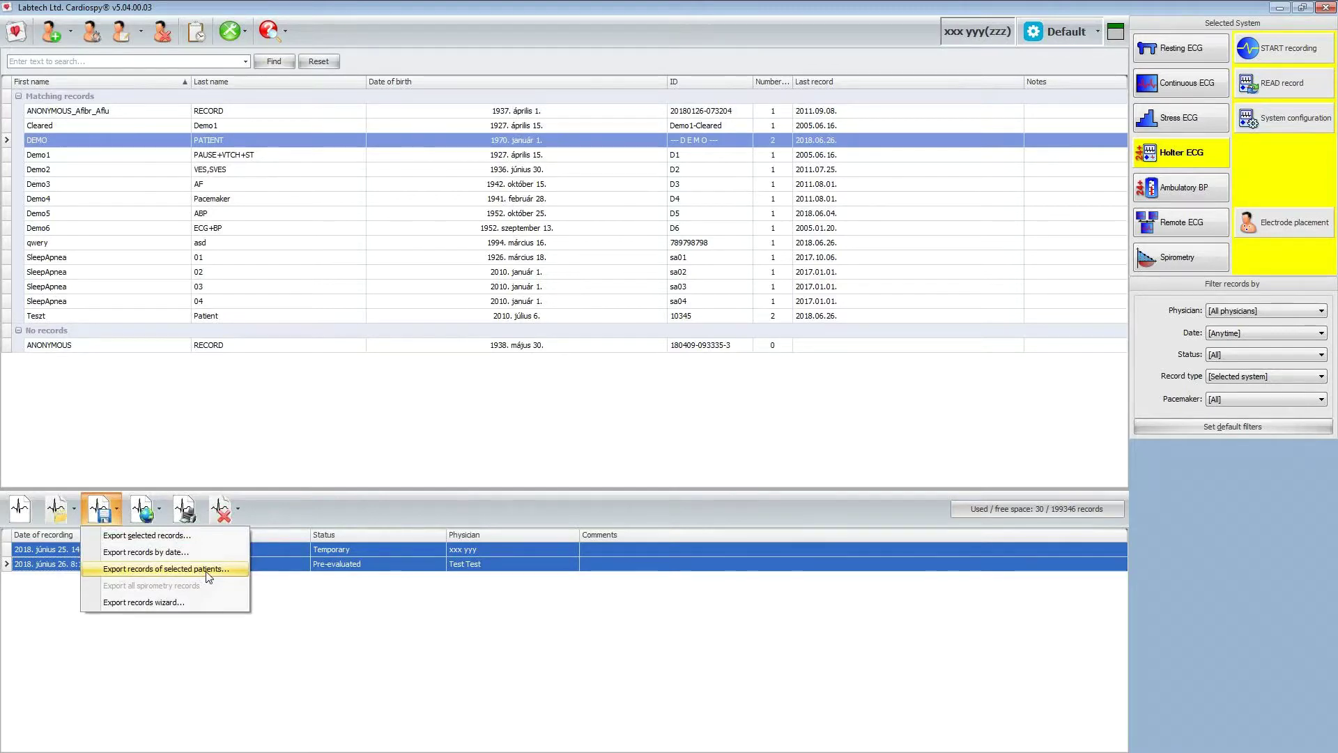
- Select patients Demo1 through Demo4 together and show the Export options list
left_click(53, 140)
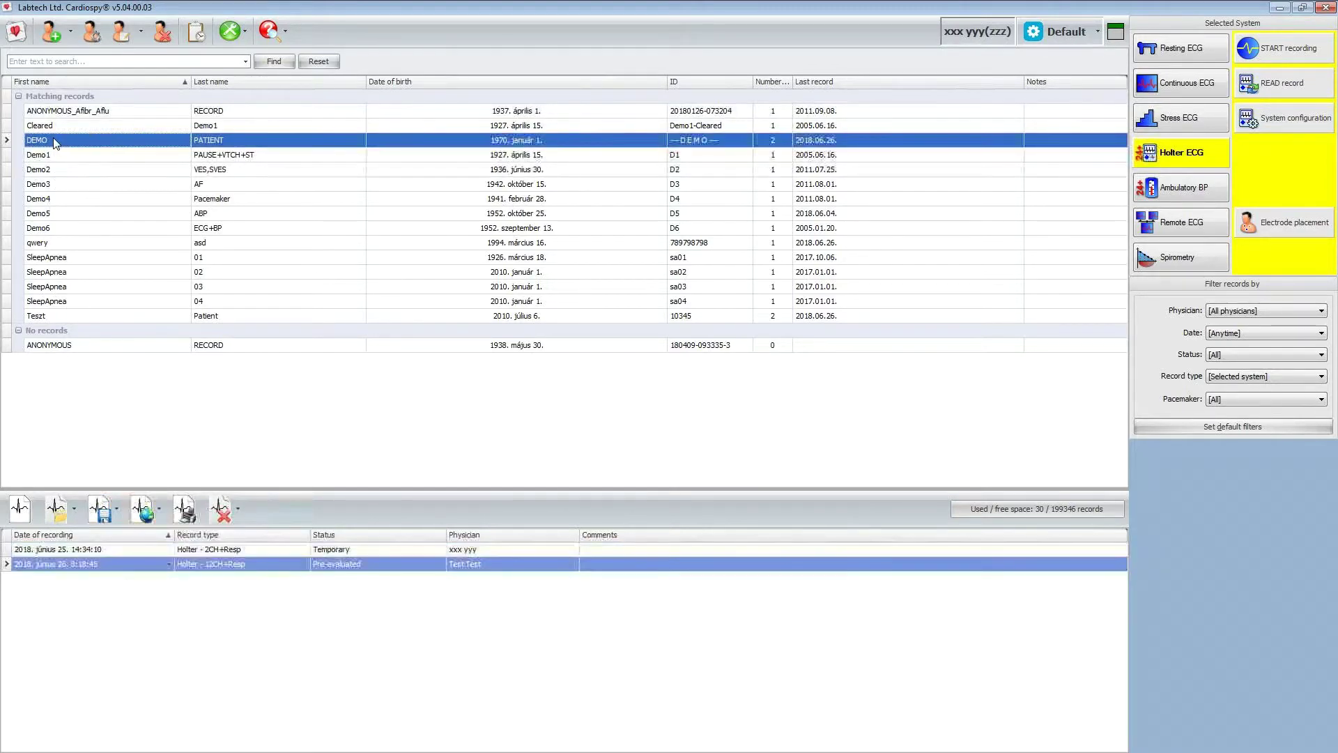
left_click(59, 154)
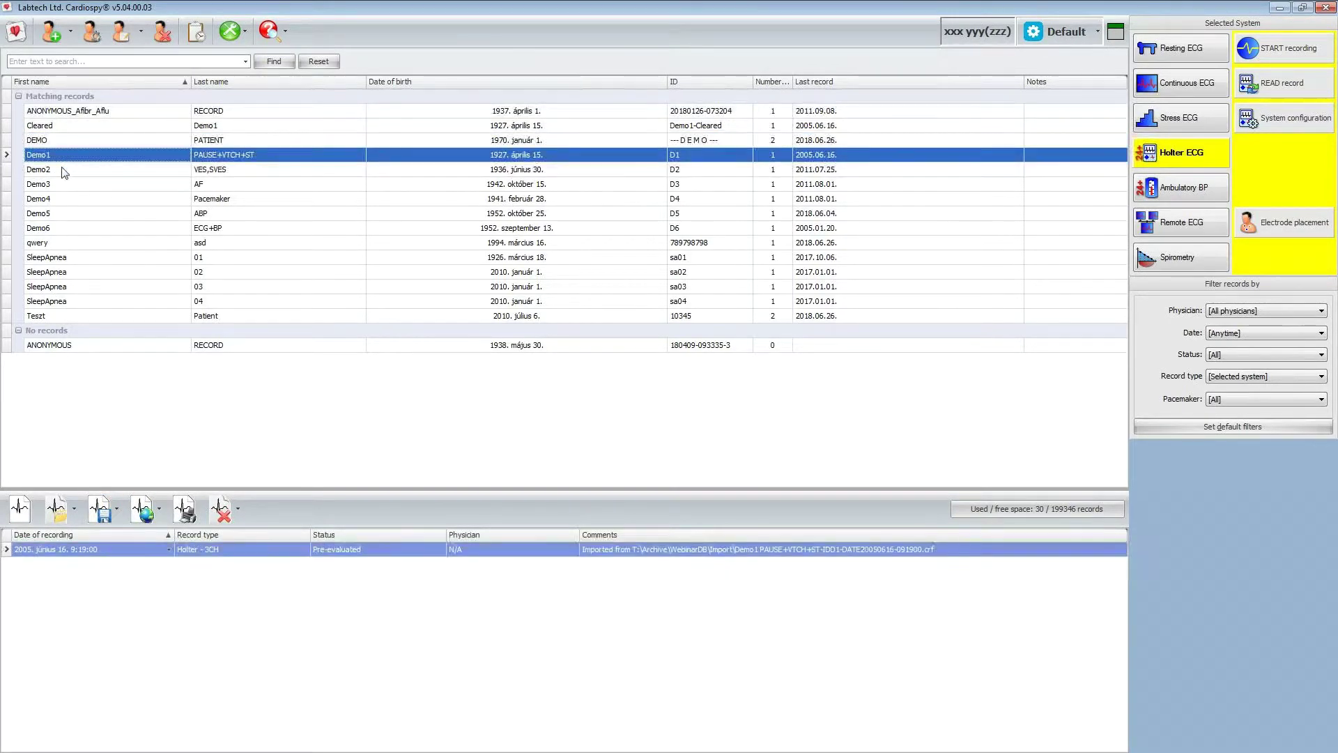
left_click_drag(62, 173, 63, 206)
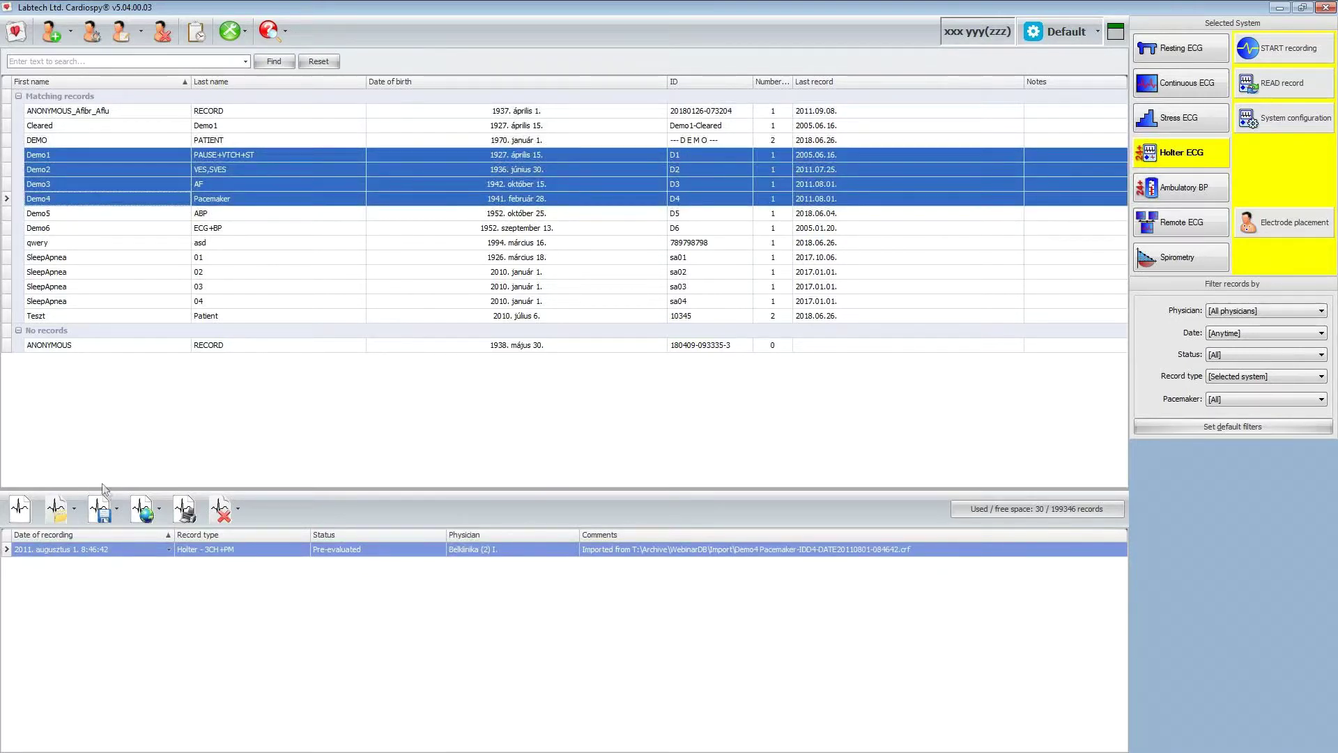
left_click(101, 509)
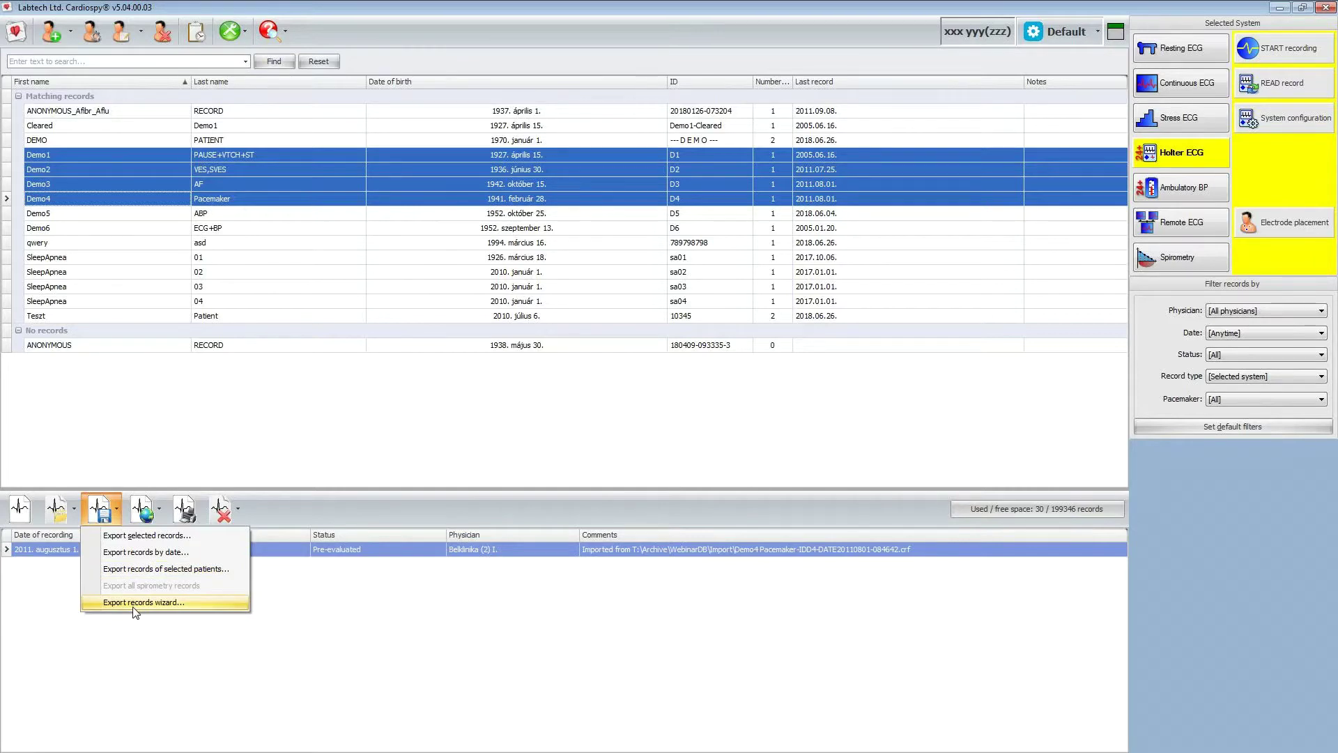
left_click(134, 604)
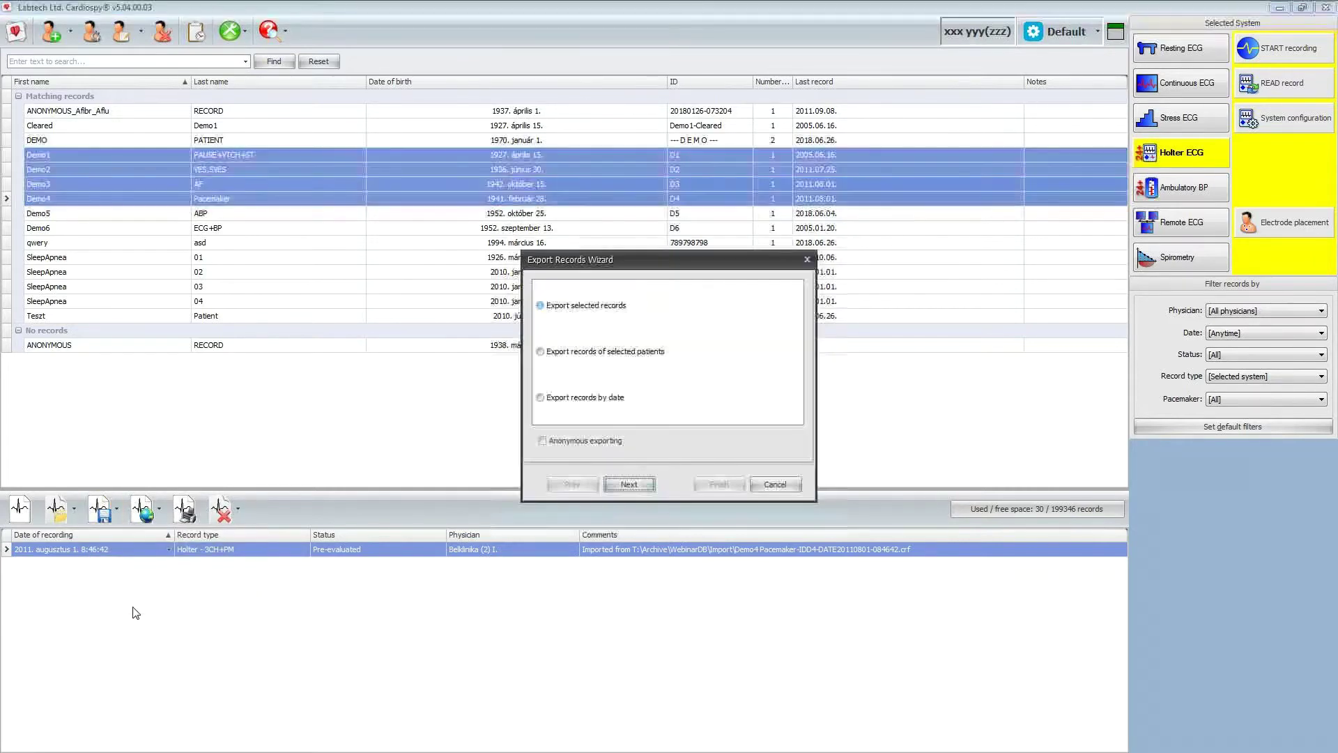